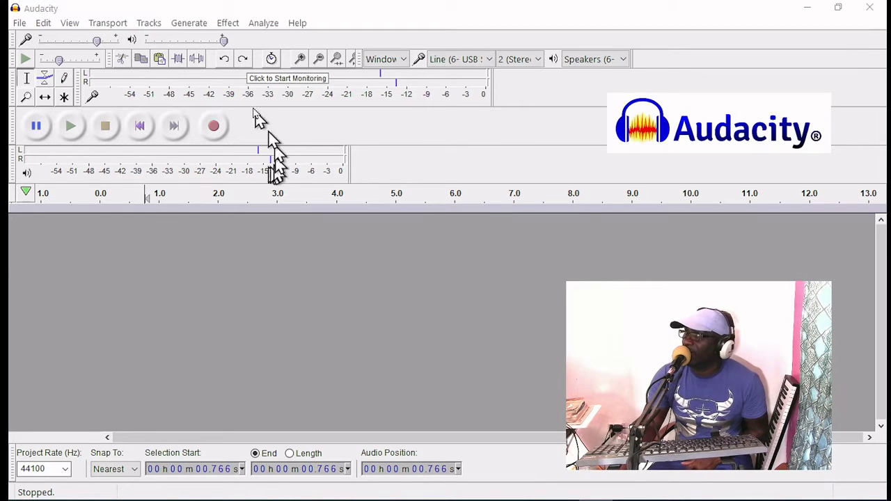
Browse the Effect and Analyze menus without choosing anything
left_click(229, 27)
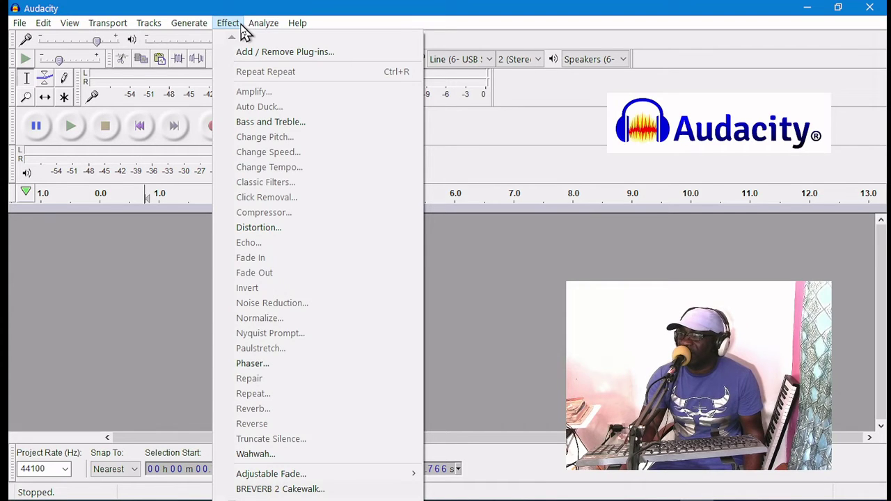
left_click(240, 23)
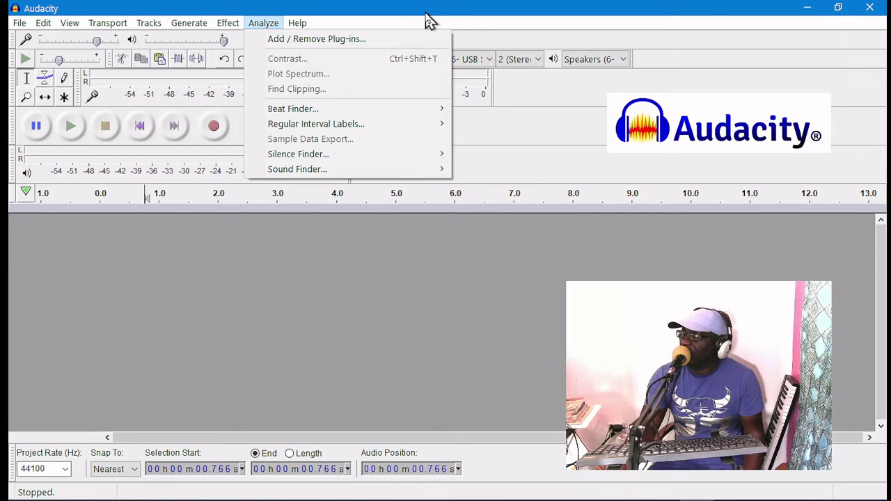
left_click(439, 23)
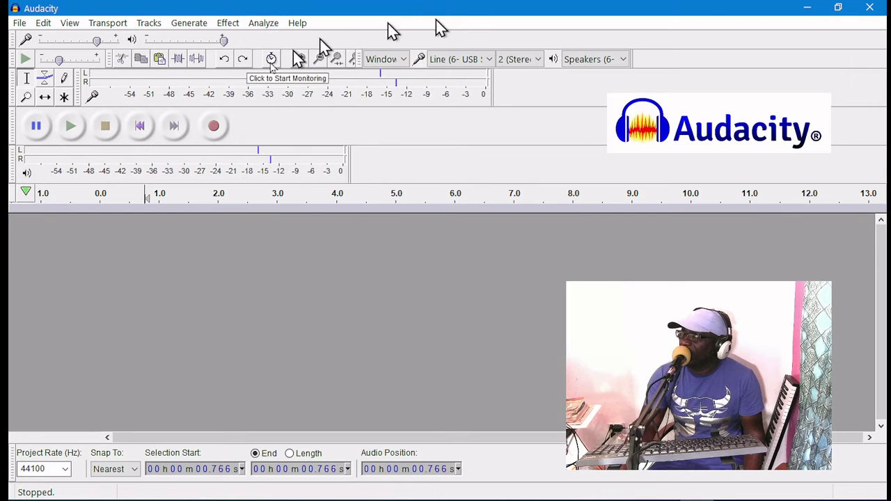
Record a stereo voice clip, starting paused, ending near 7.6 seconds
left_click(37, 128)
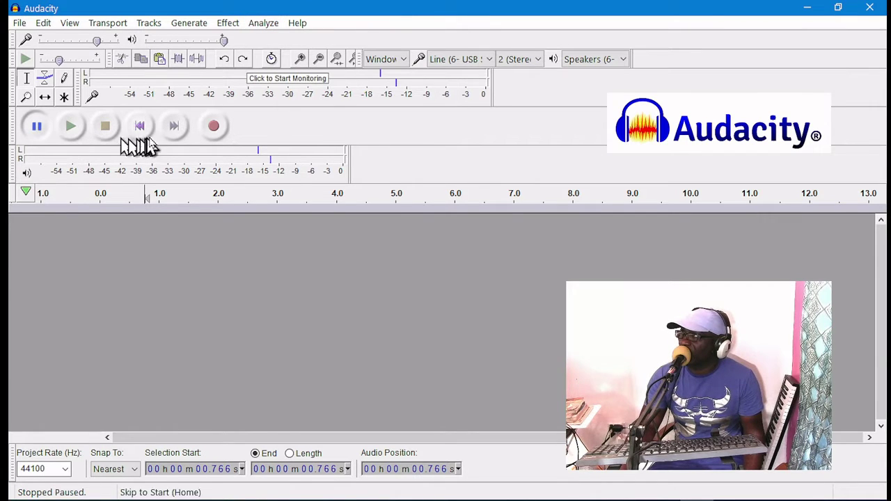
left_click(214, 127)
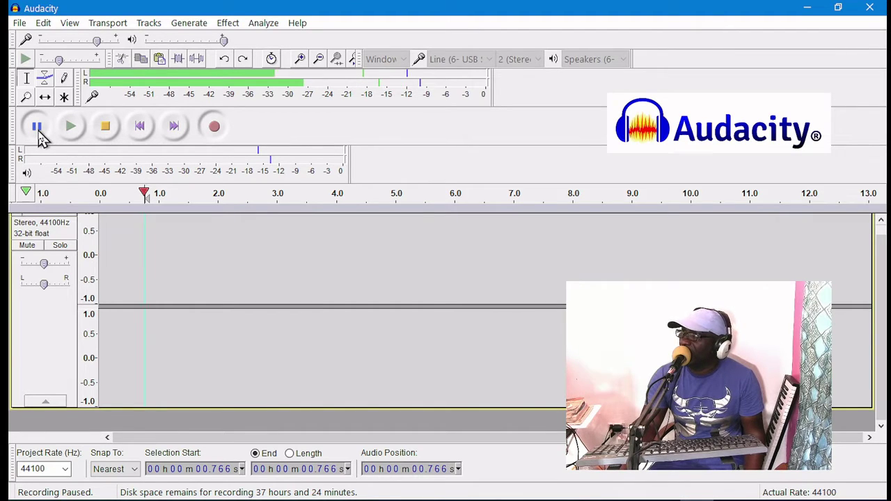
left_click(37, 131)
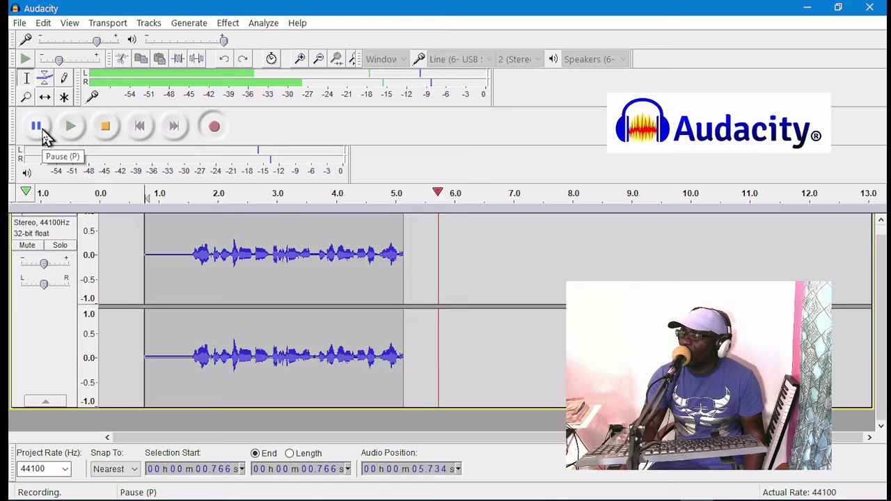
left_click(38, 129)
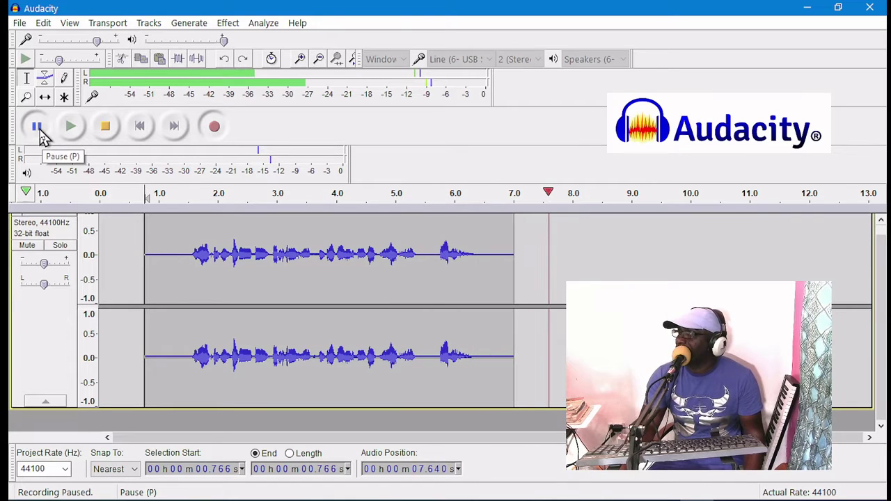
left_click(105, 129)
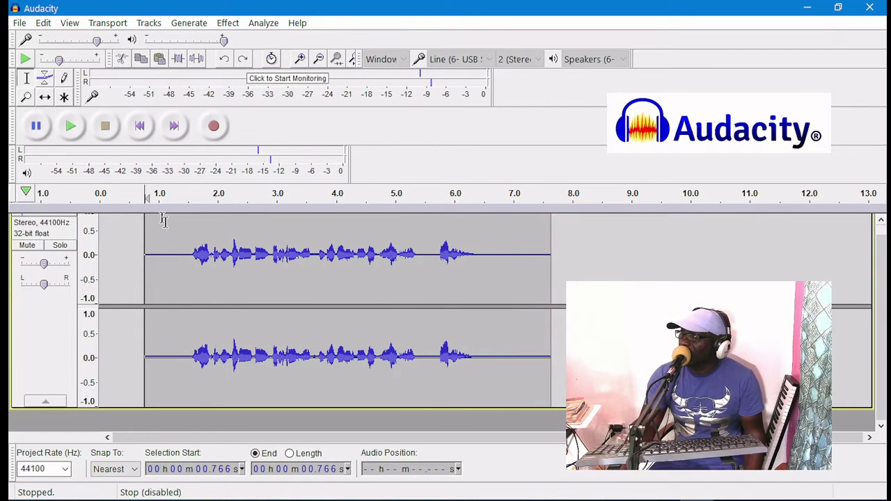
Capture the silent stretch before the speech as the Noise Reduction noise profile
left_click_drag(185, 259, 145, 275)
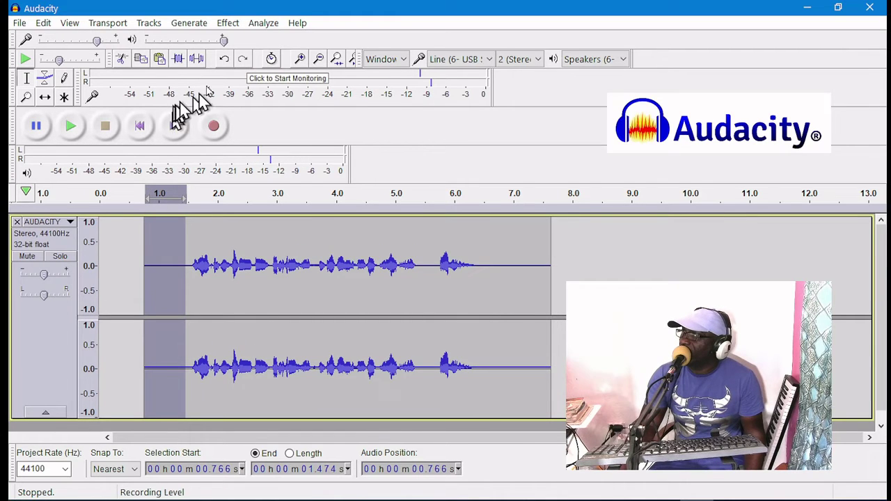
left_click(229, 23)
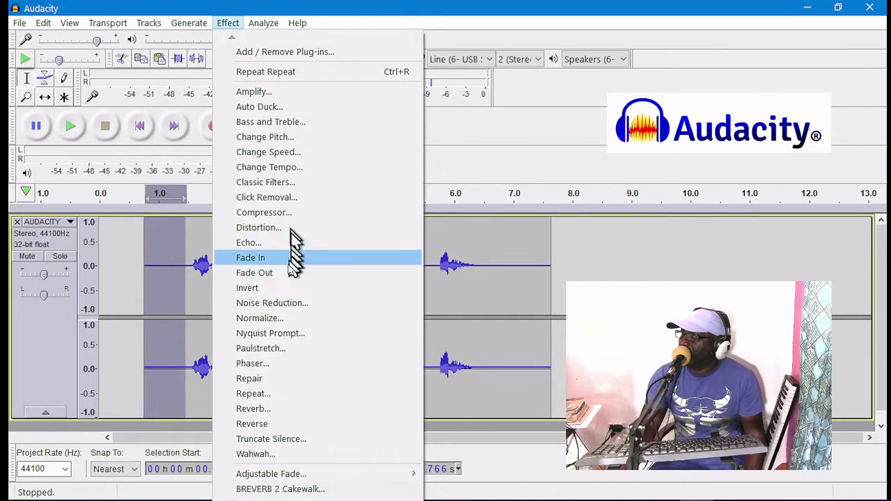
left_click(285, 305)
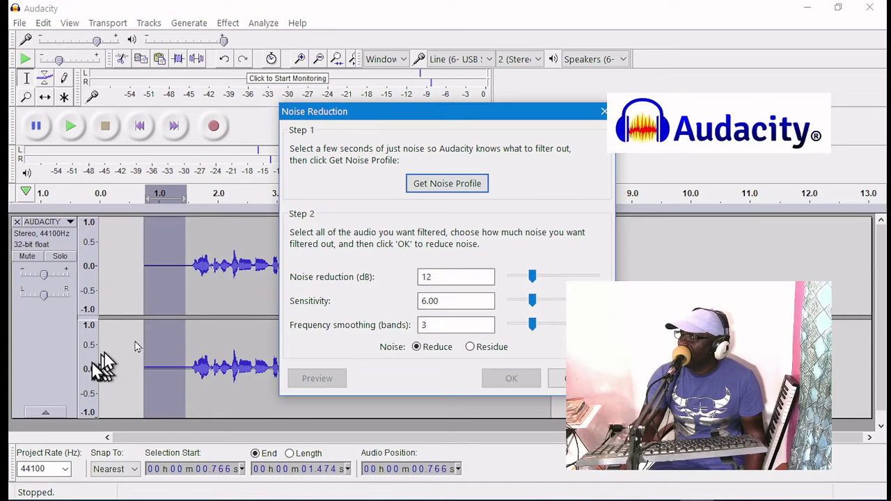
left_click(455, 184)
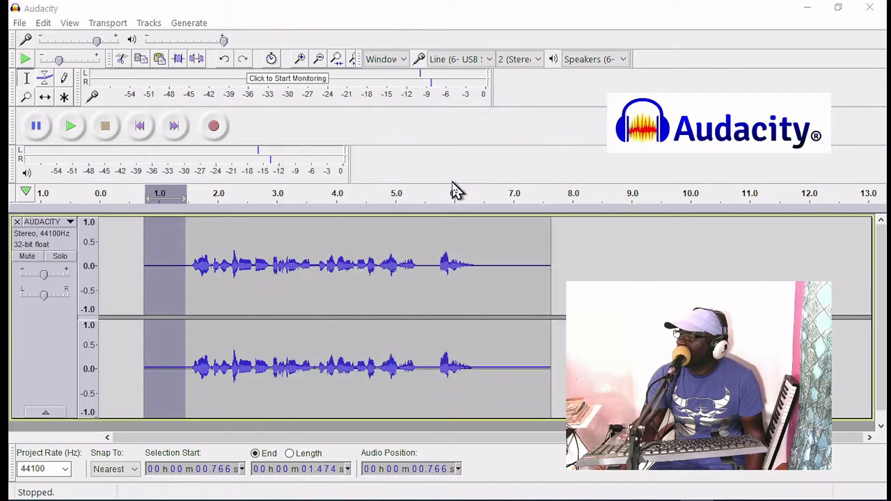
Apply Noise Reduction (12 dB, sensitivity 6) to the entire recorded clip
left_click(57, 341)
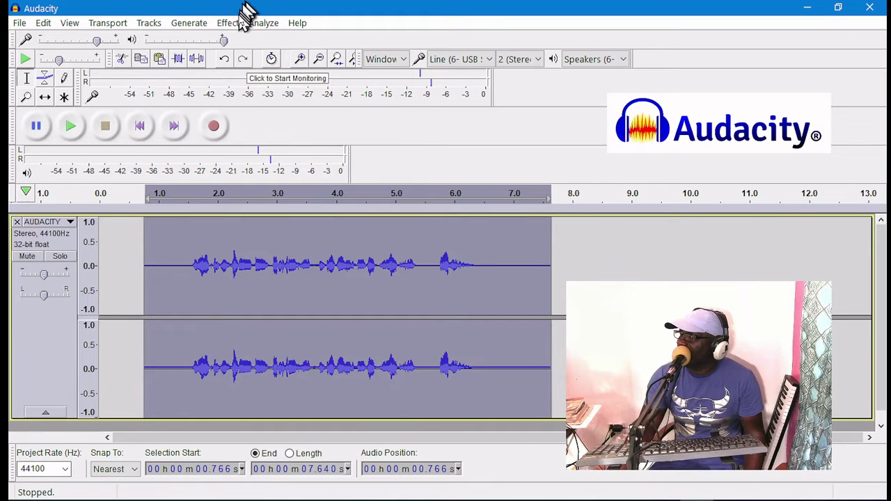
left_click(235, 23)
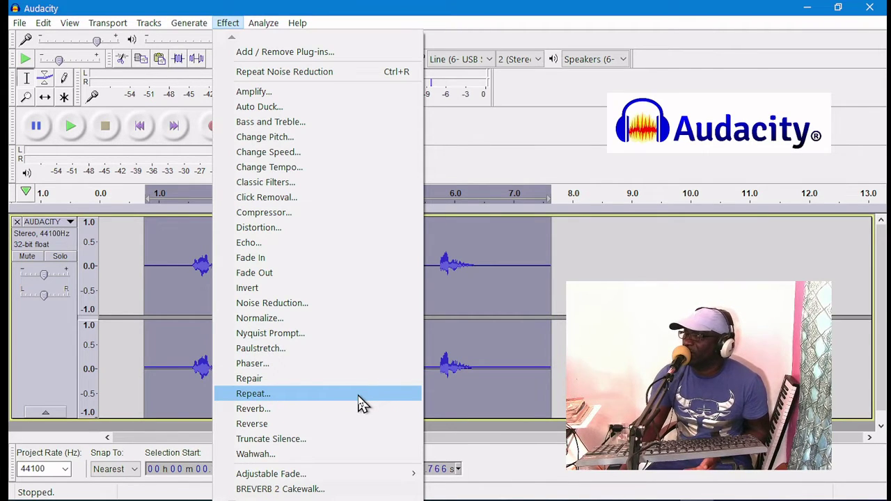
left_click(309, 304)
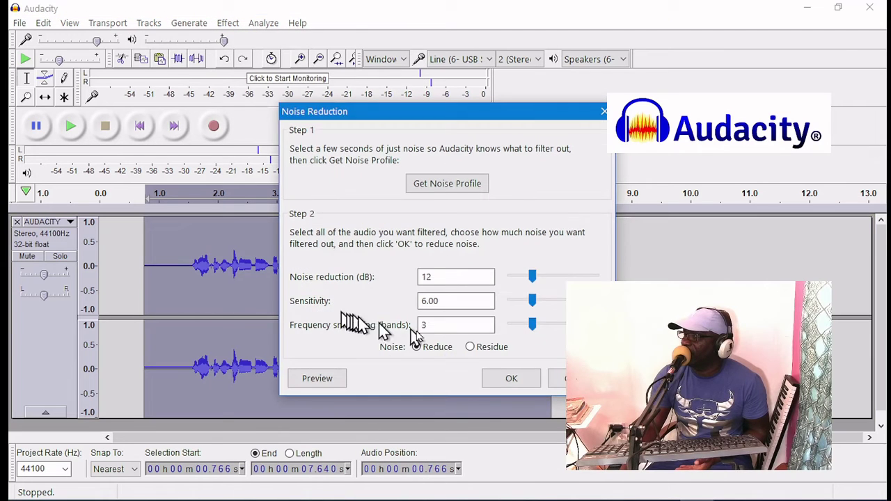
left_click(500, 381)
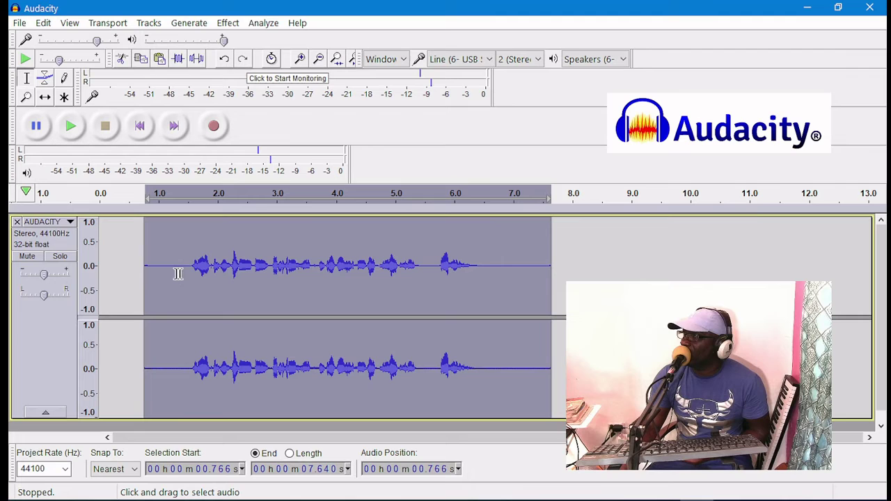
Shift the voice clip left to start at 0.0 s and play it from the start
left_click_drag(180, 271, 135, 277)
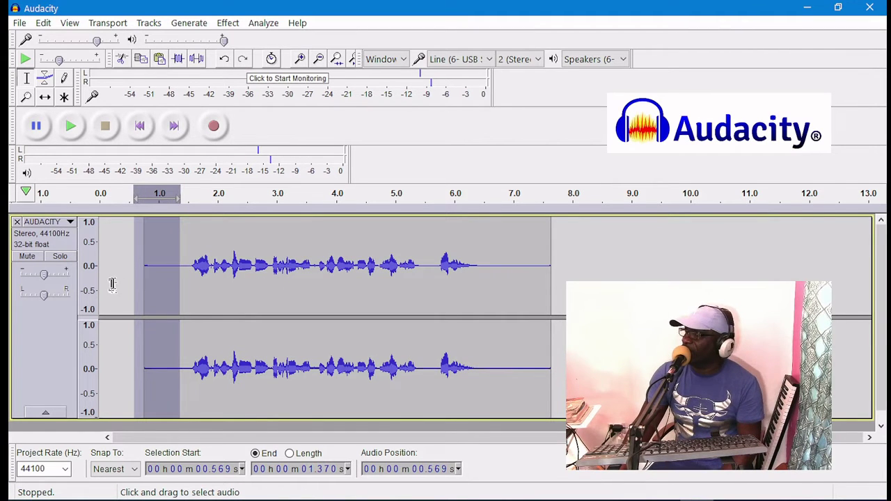
left_click(117, 282)
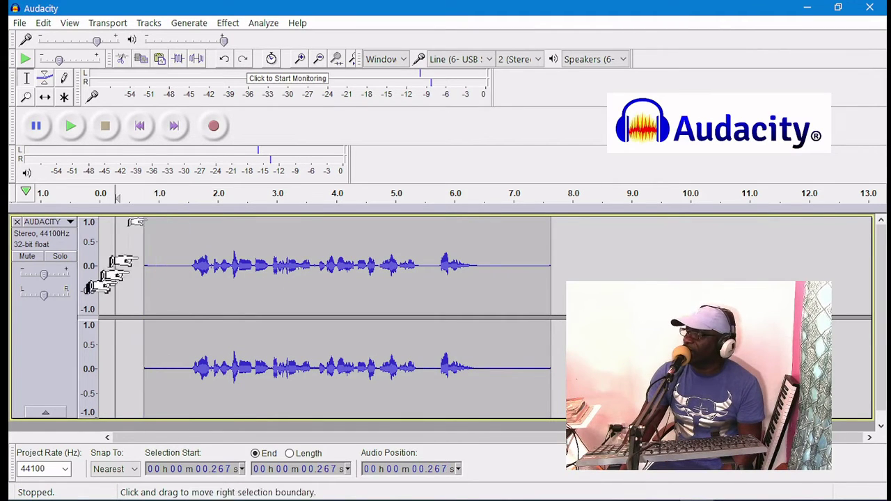
left_click(46, 98)
left_click_drag(183, 235, 133, 237)
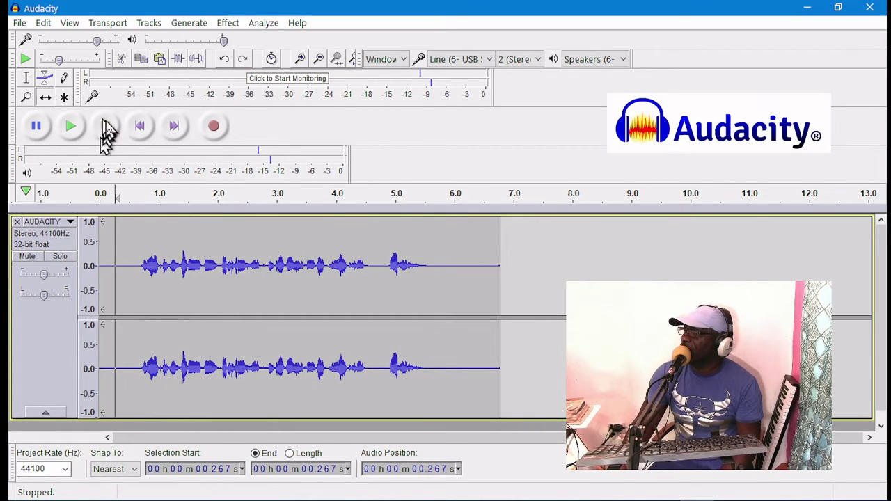
left_click(136, 133)
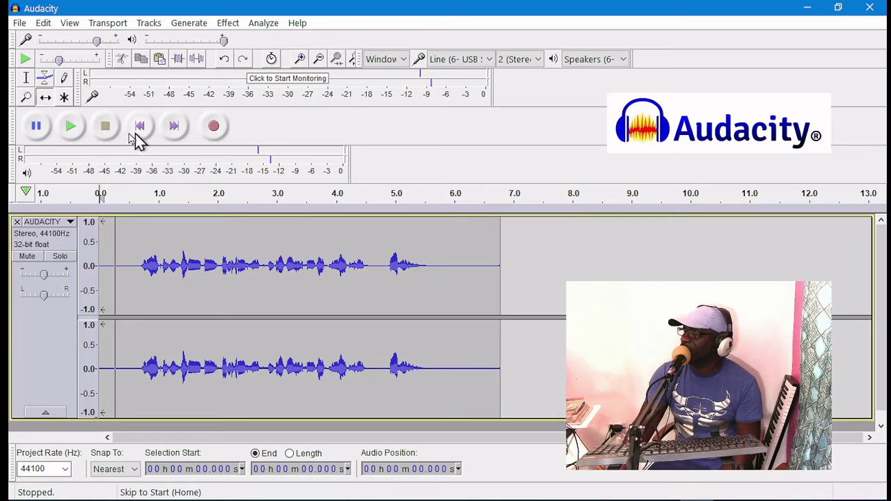
left_click(72, 135)
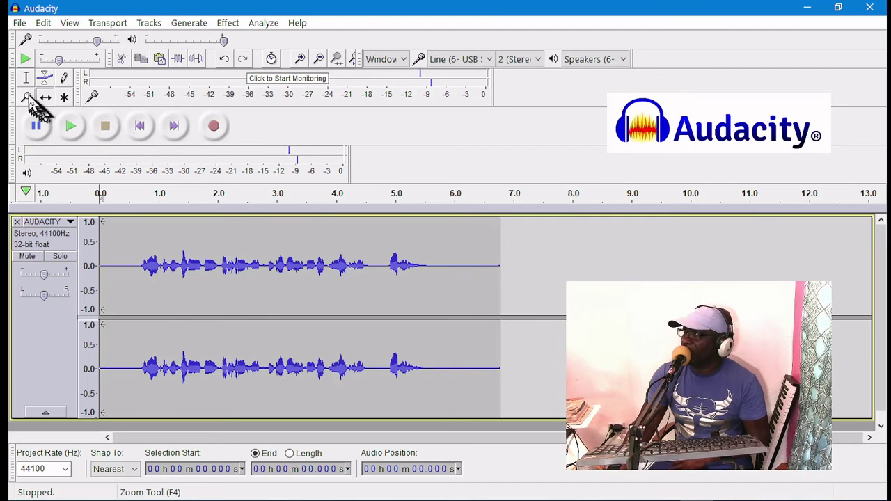
Play back briefly from about 2.8 seconds to locate the fragment
left_click(266, 277)
key("space")
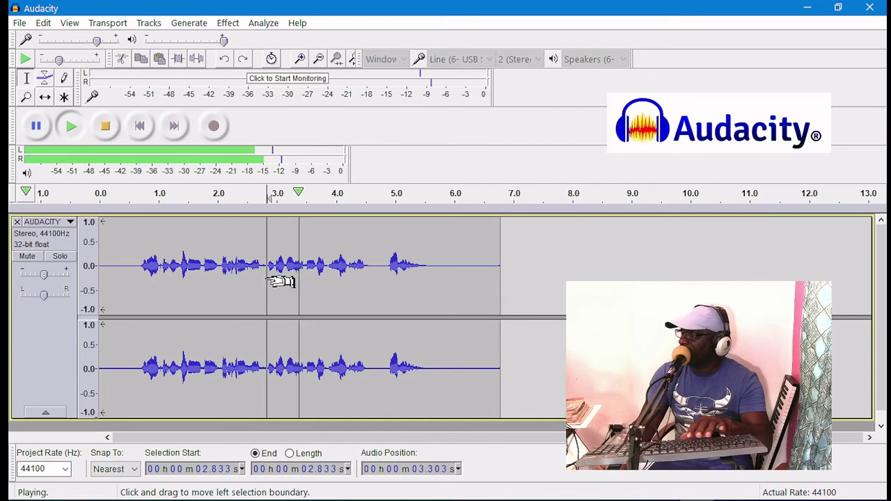
key("space")
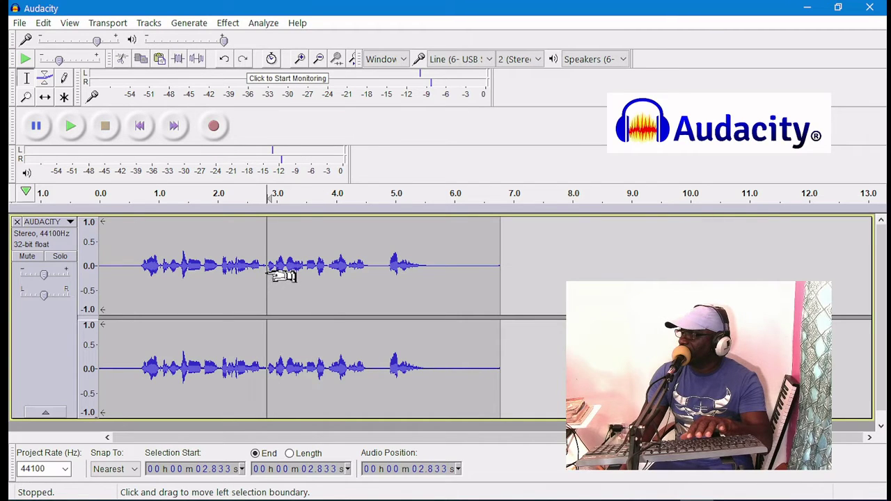
Select a 0.104 s fragment at 2.833 s, zoom in, and set Repeat to 4 repeats
left_click_drag(268, 276, 273, 277)
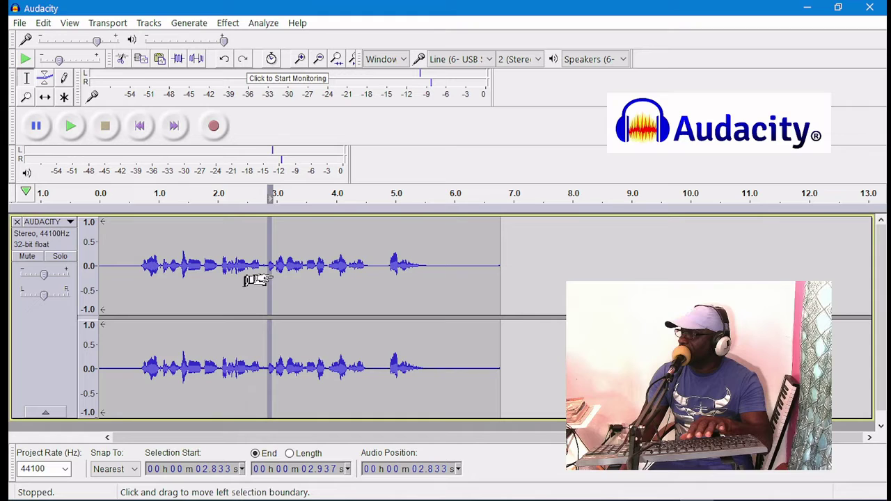
left_click(300, 59)
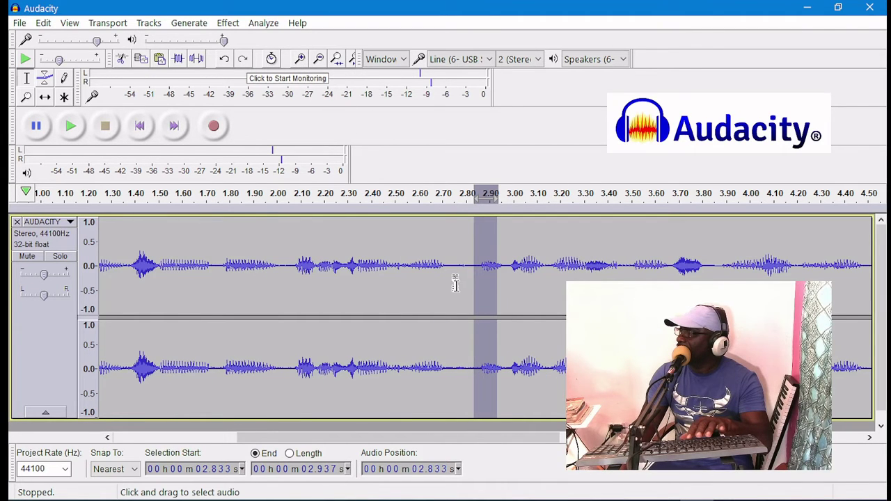
left_click(230, 25)
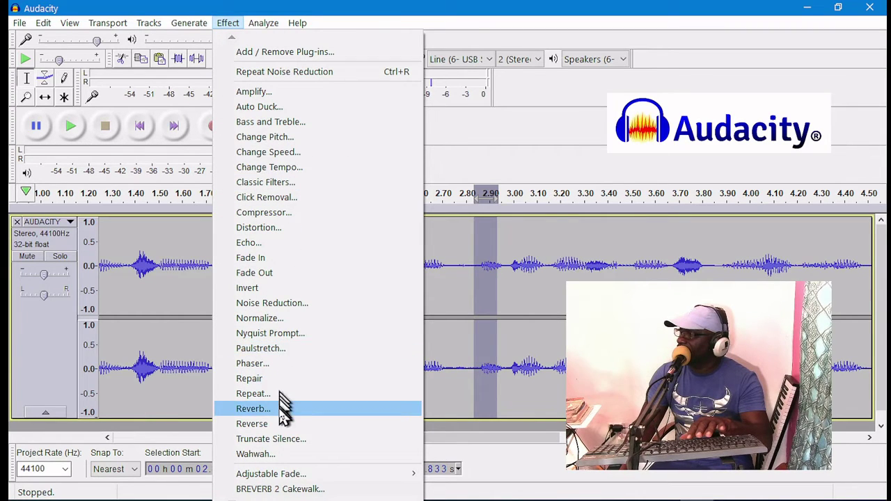
left_click(280, 399)
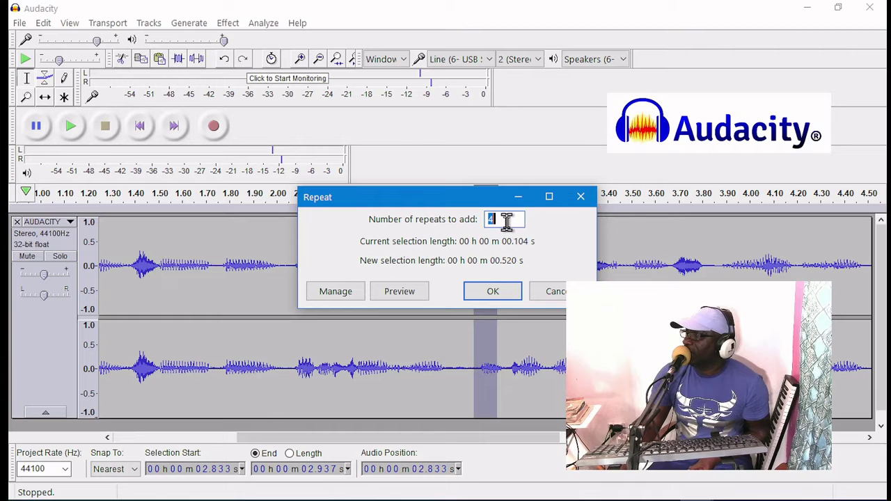
Preview and cancel the Repeat stutter, then extend the selection's end to 2.958 s
left_click(416, 300)
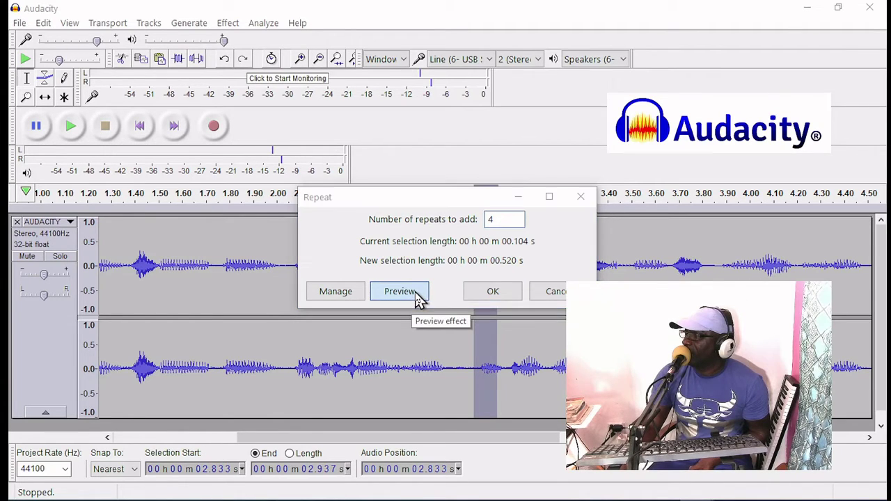
left_click(556, 292)
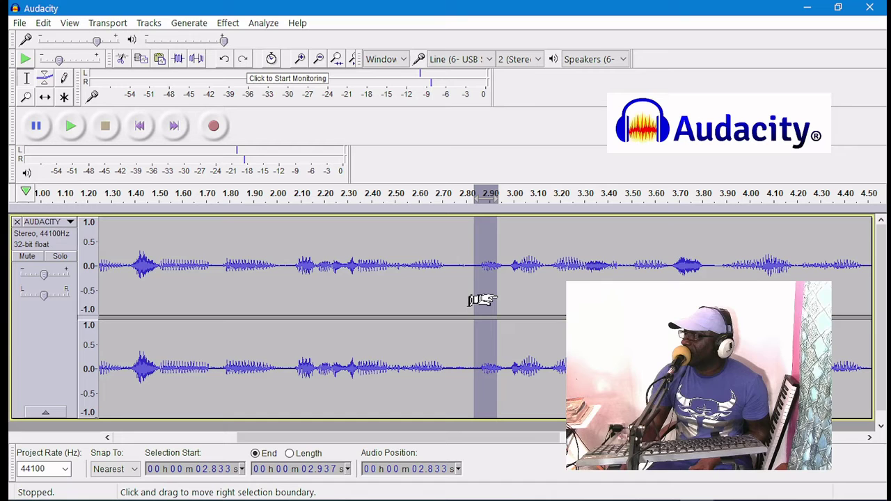
left_click_drag(497, 300, 502, 300)
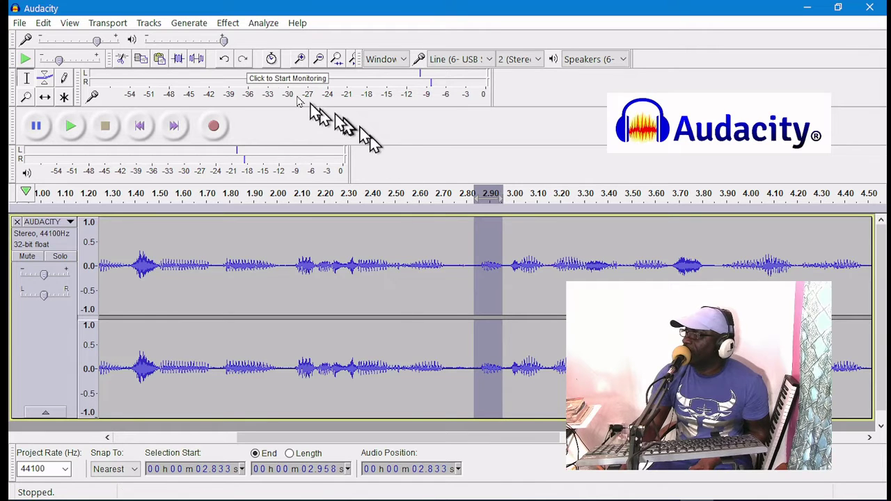
left_click(235, 27)
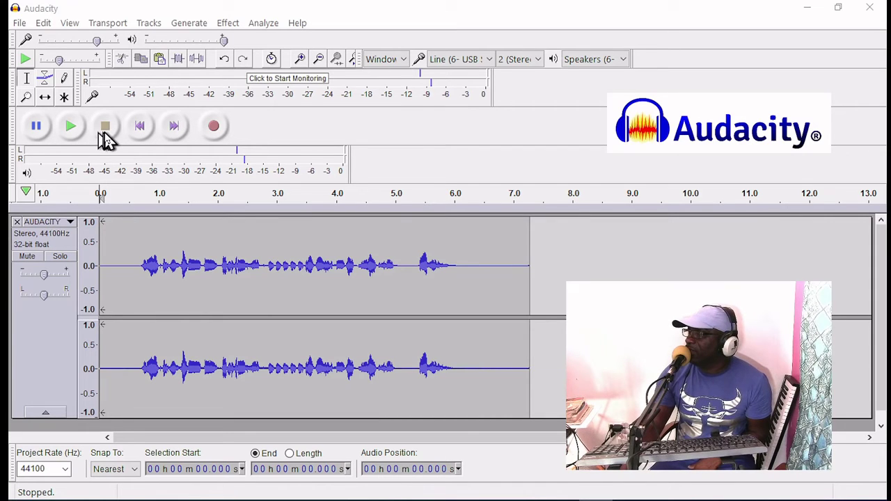
left_click(104, 134)
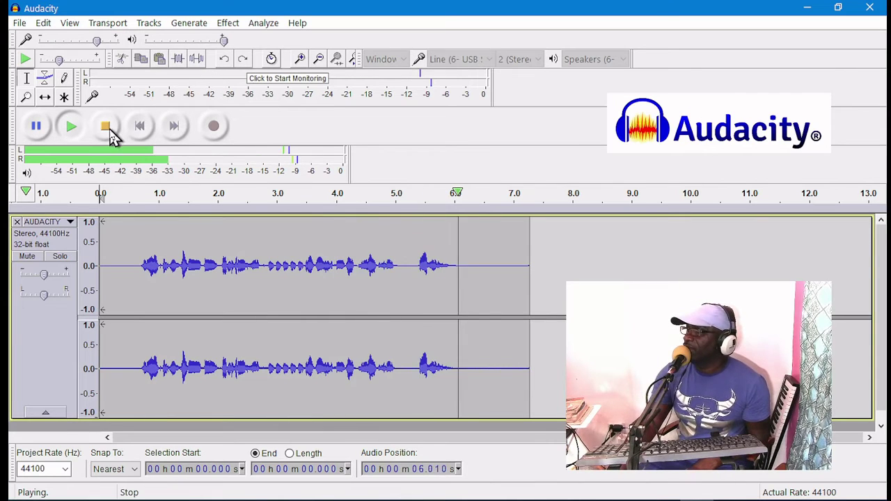
left_click(109, 132)
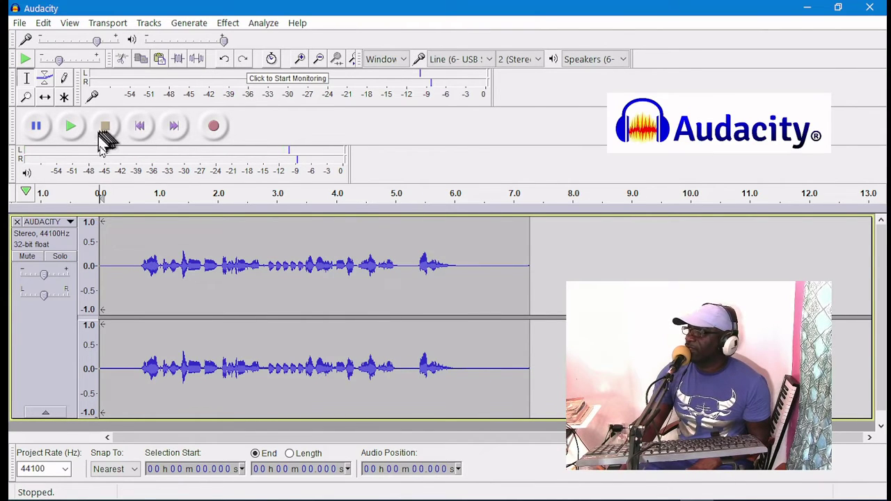
left_click(129, 226)
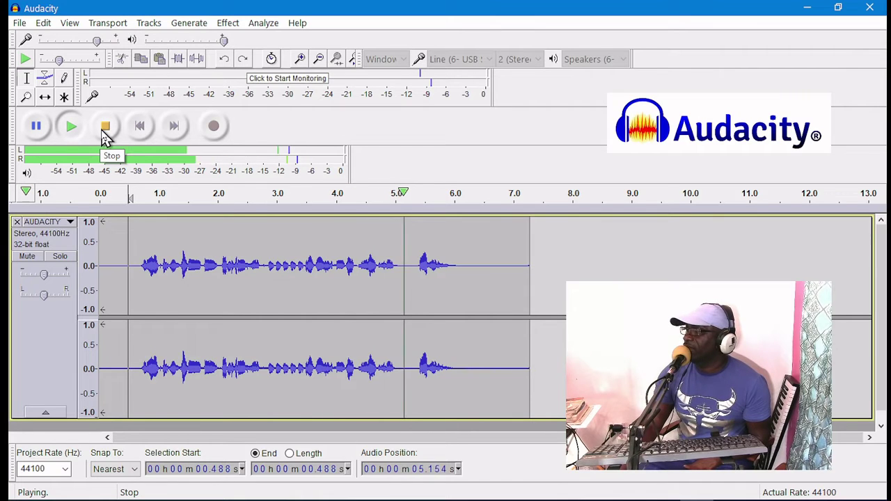
left_click(102, 132)
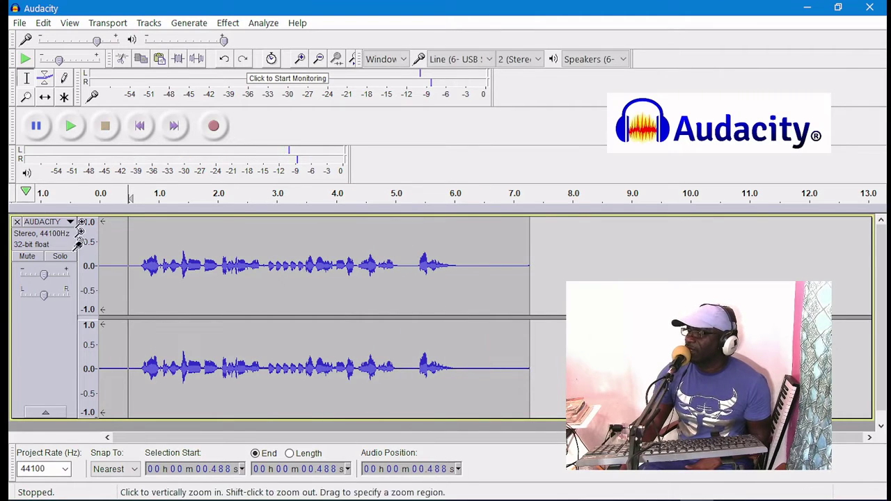